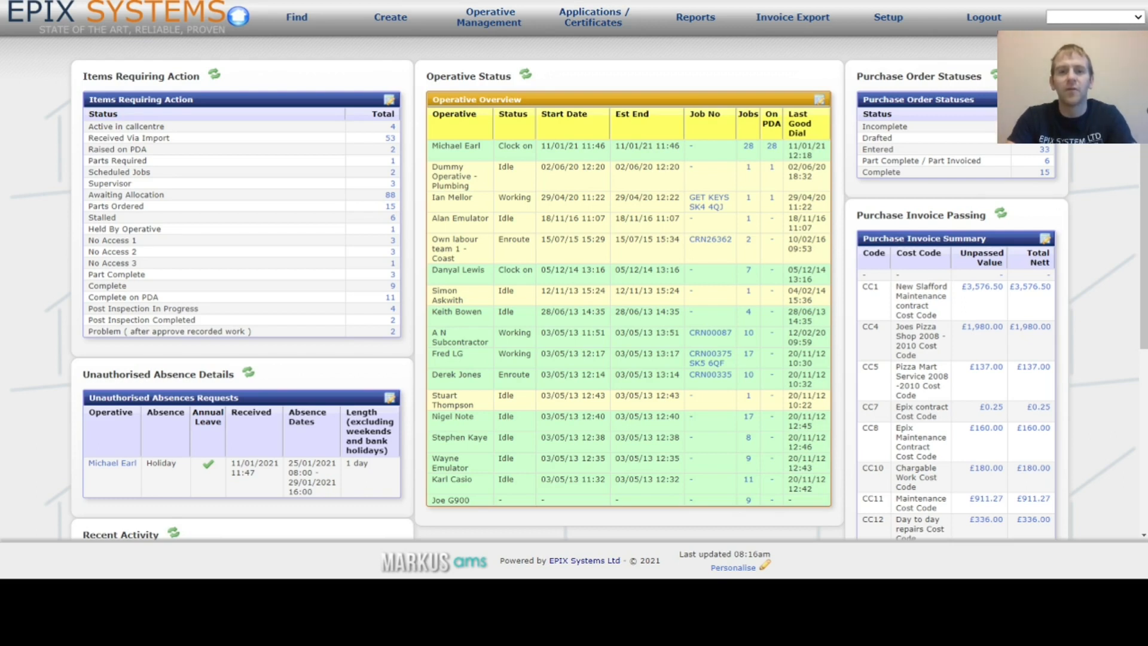
# Find the purchase order by its reference number and open its order sheet.
pyautogui.click(293, 18)
pyautogui.click(300, 77)
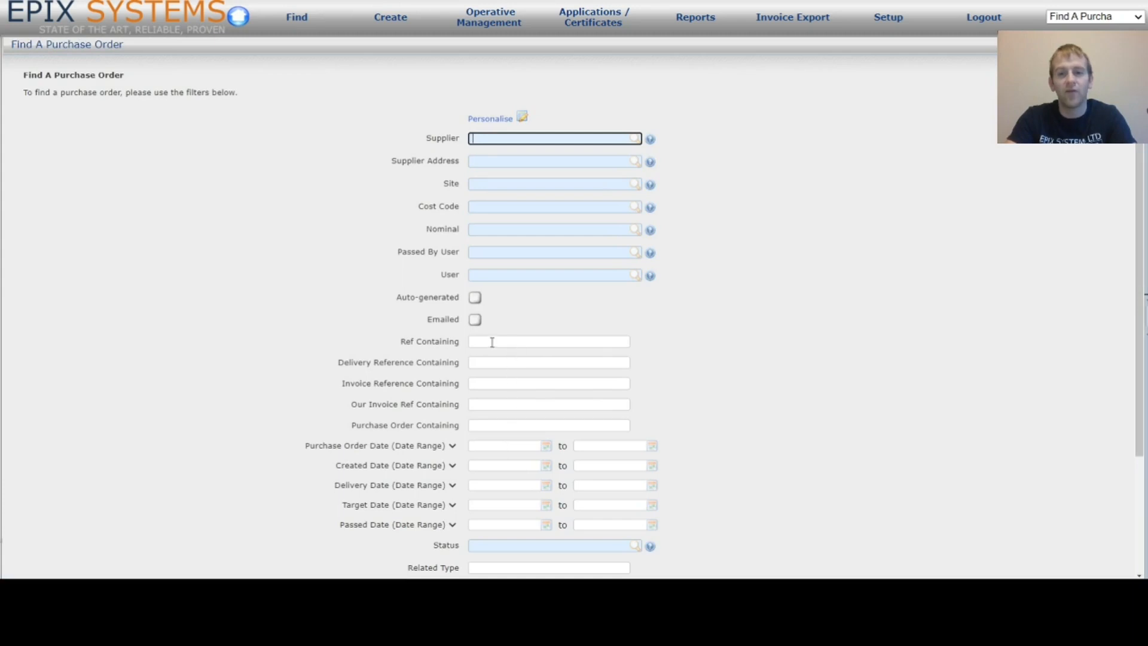
pyautogui.click(493, 343)
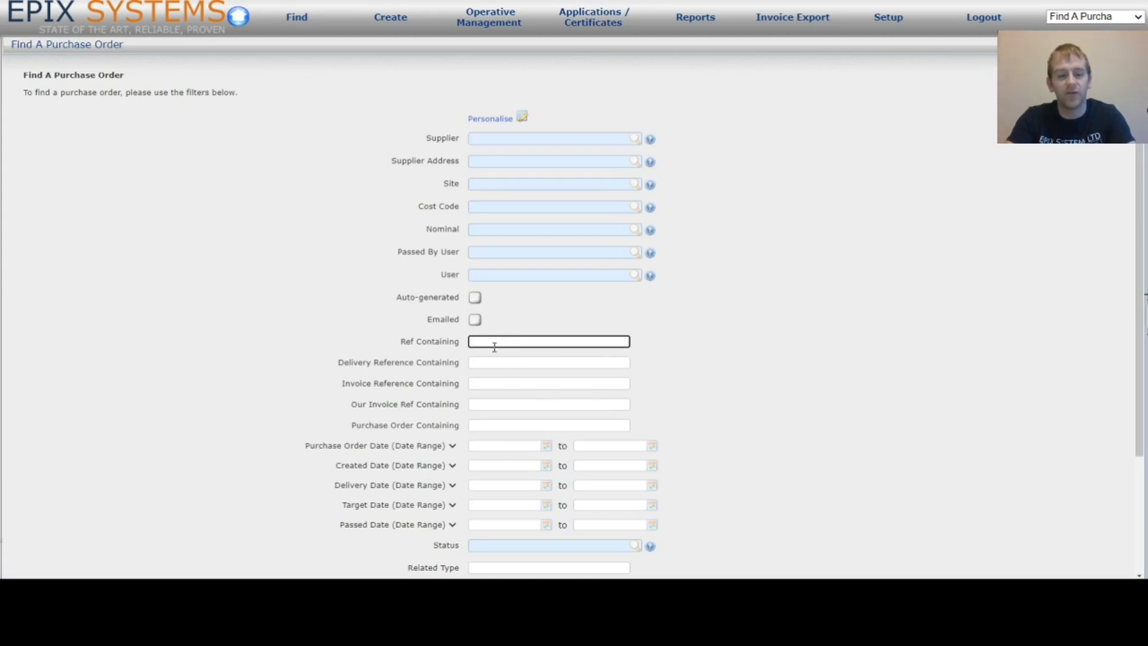
pyautogui.write('13535')
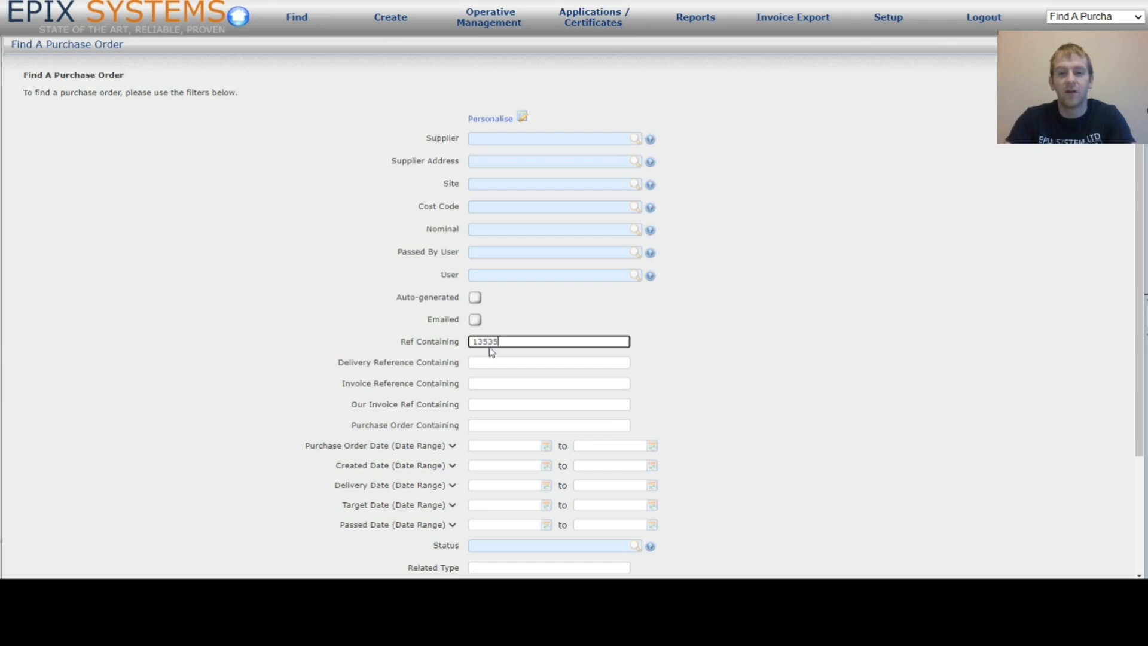
pyautogui.press('Return')
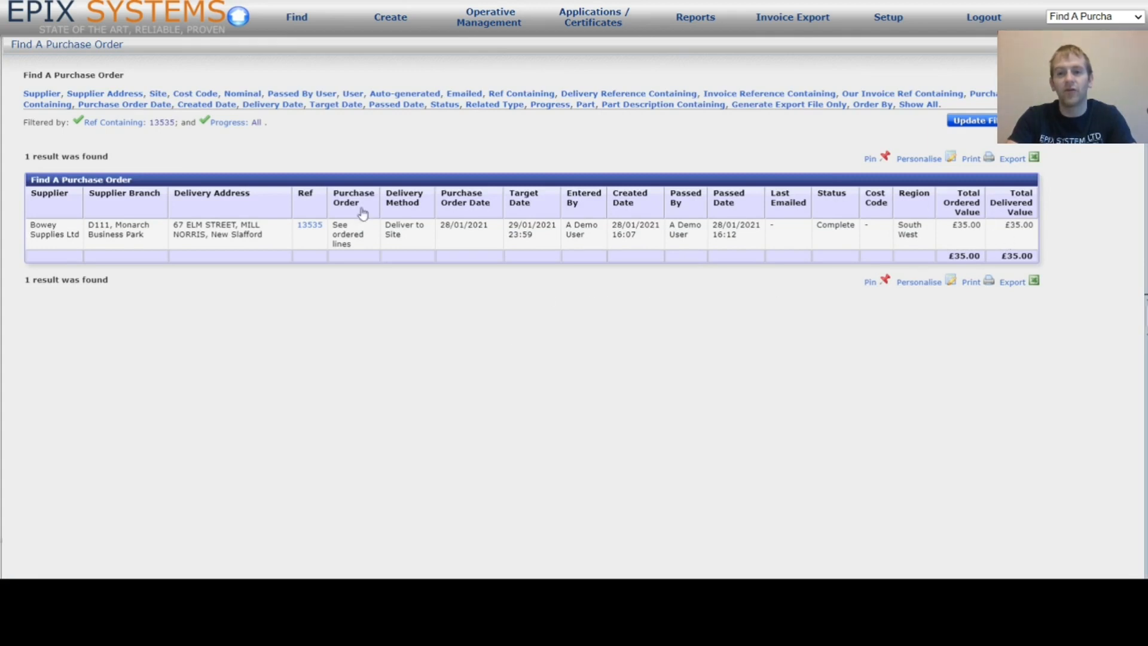
pyautogui.click(312, 227)
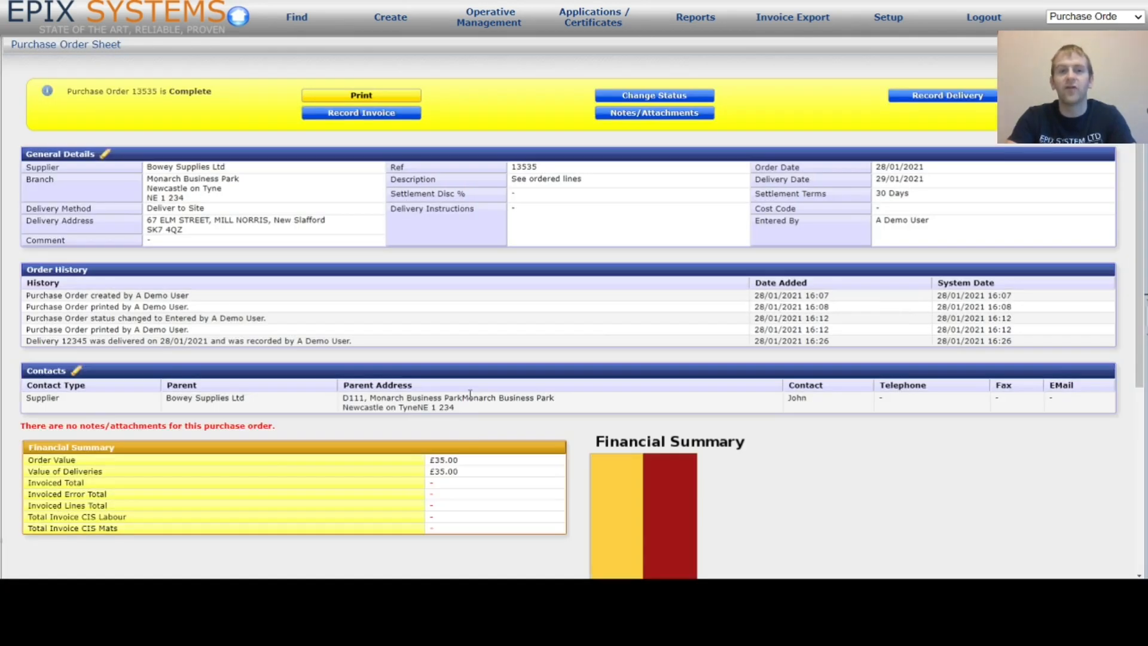
# Start recording an invoice against this purchase order and enter INV12345 as the invoice number.
pyautogui.scroll(-3, 776, 291)
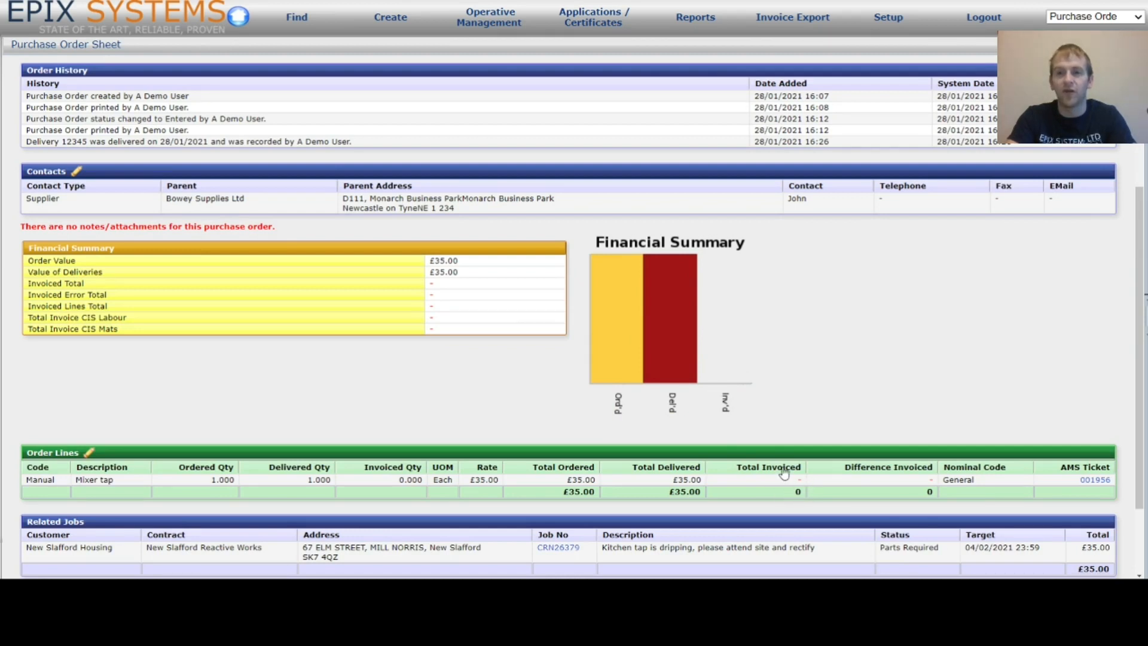
pyautogui.scroll(3, 784, 473)
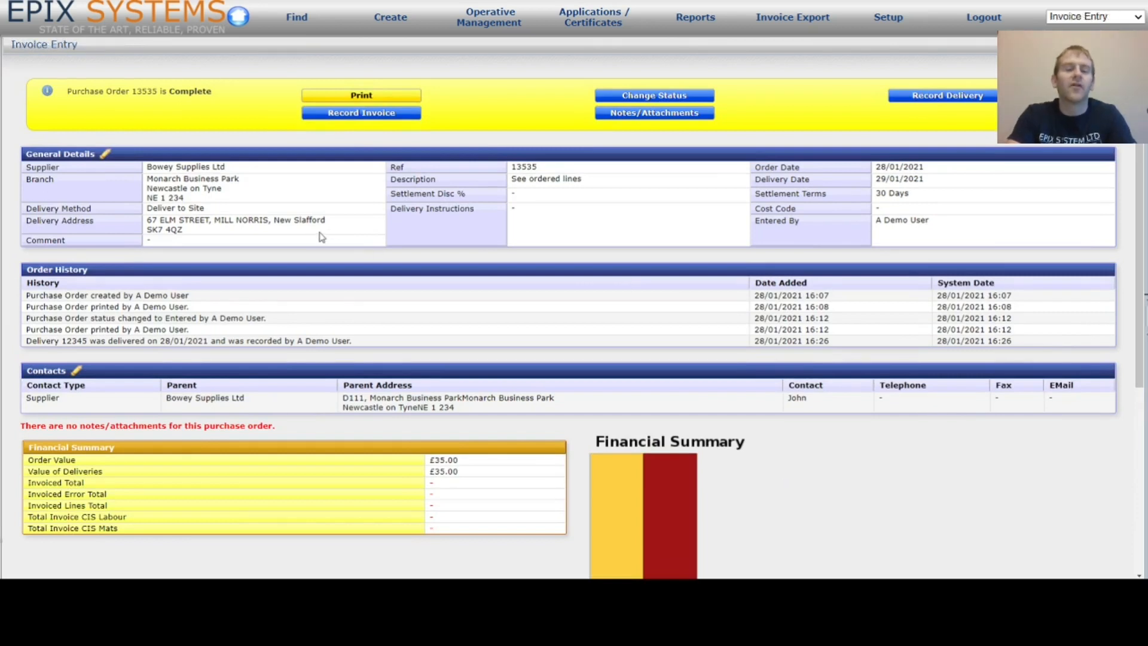
pyautogui.click(368, 115)
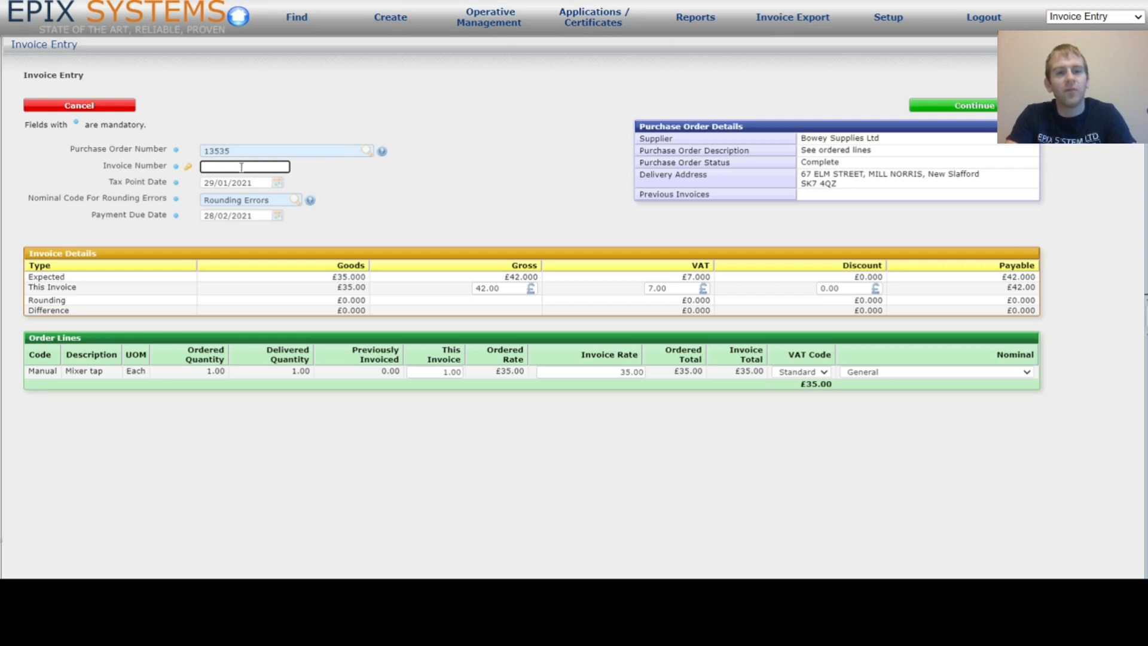
pyautogui.write('INV1')
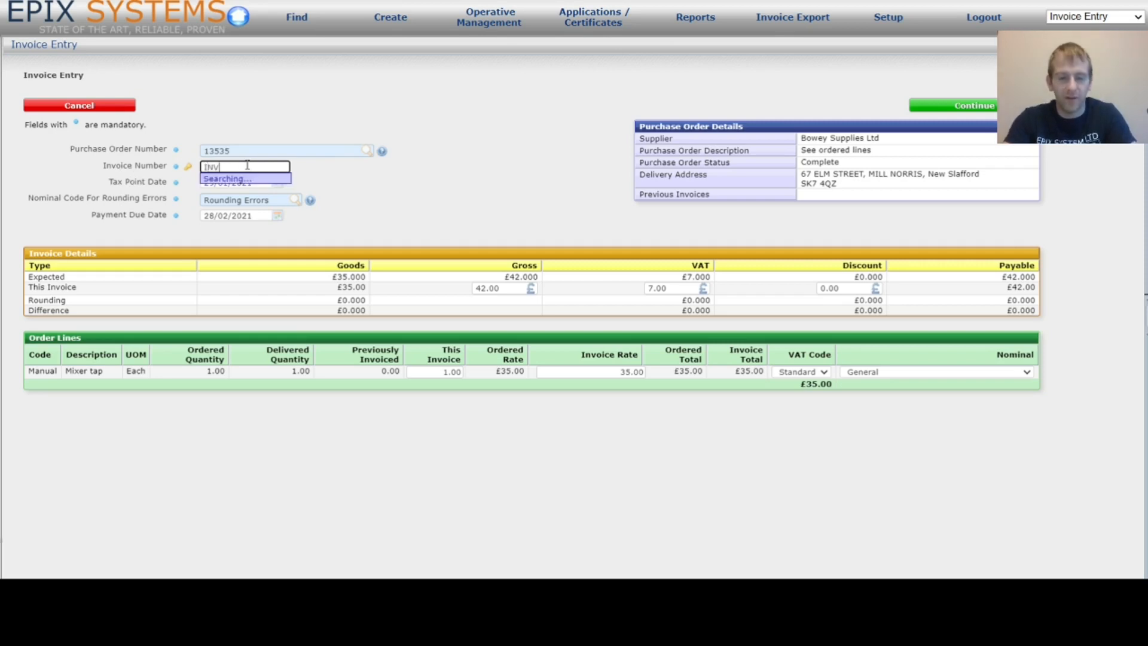
pyautogui.write('2345')
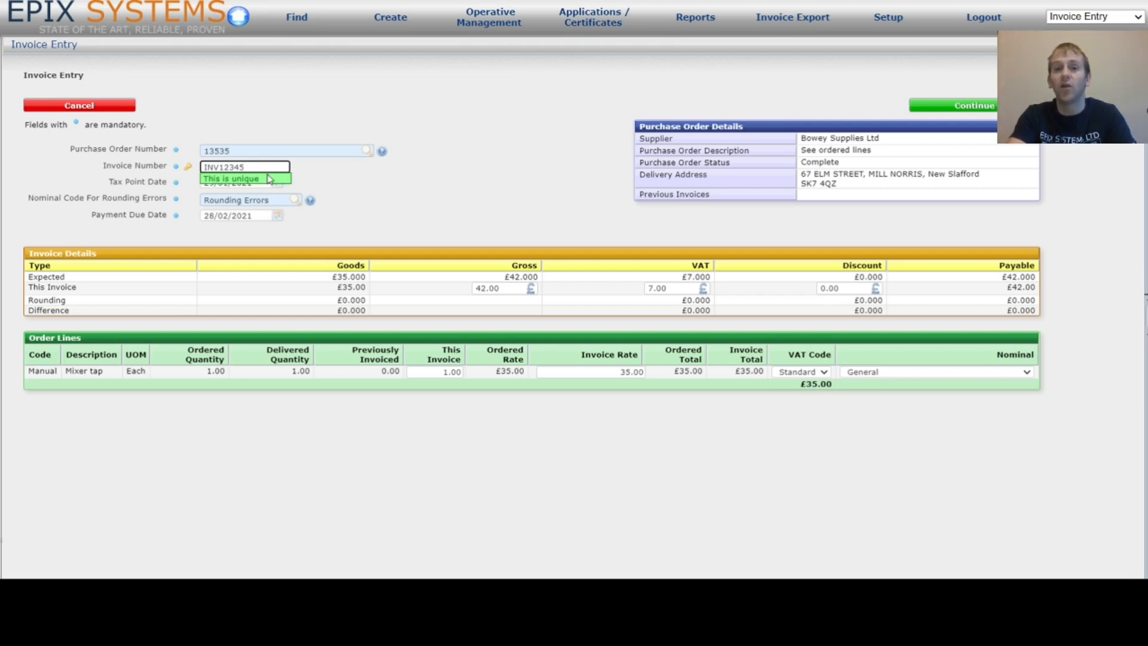
pyautogui.click(326, 172)
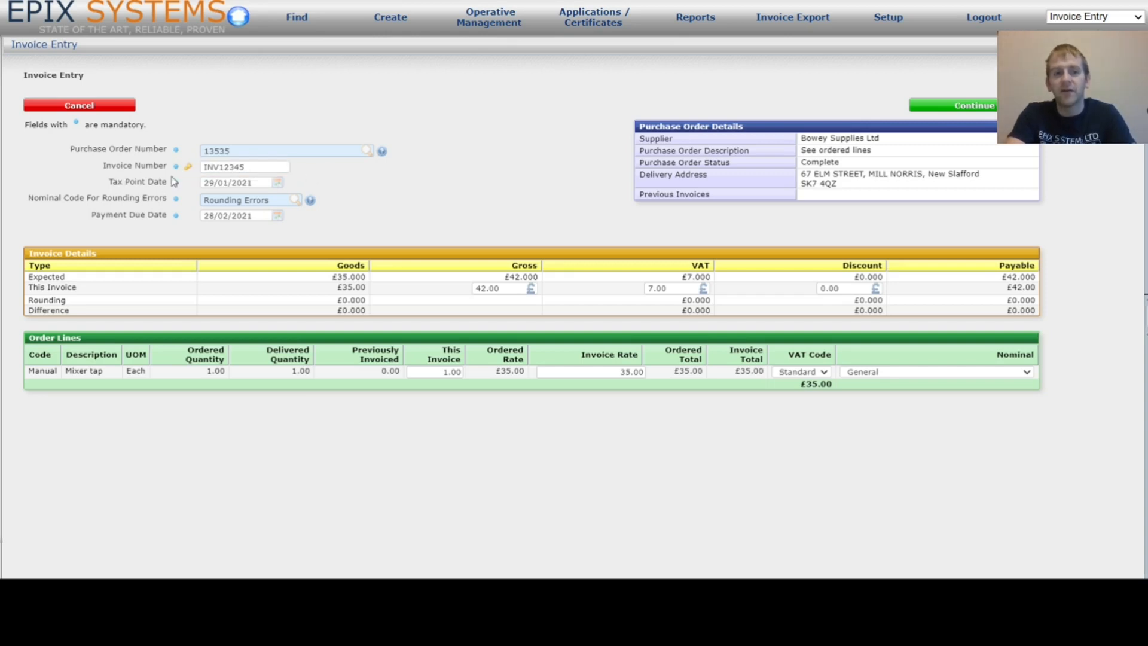
# Inspect the invoice's tax point date calendar and its gross and VAT amount fields.
pyautogui.click(279, 182)
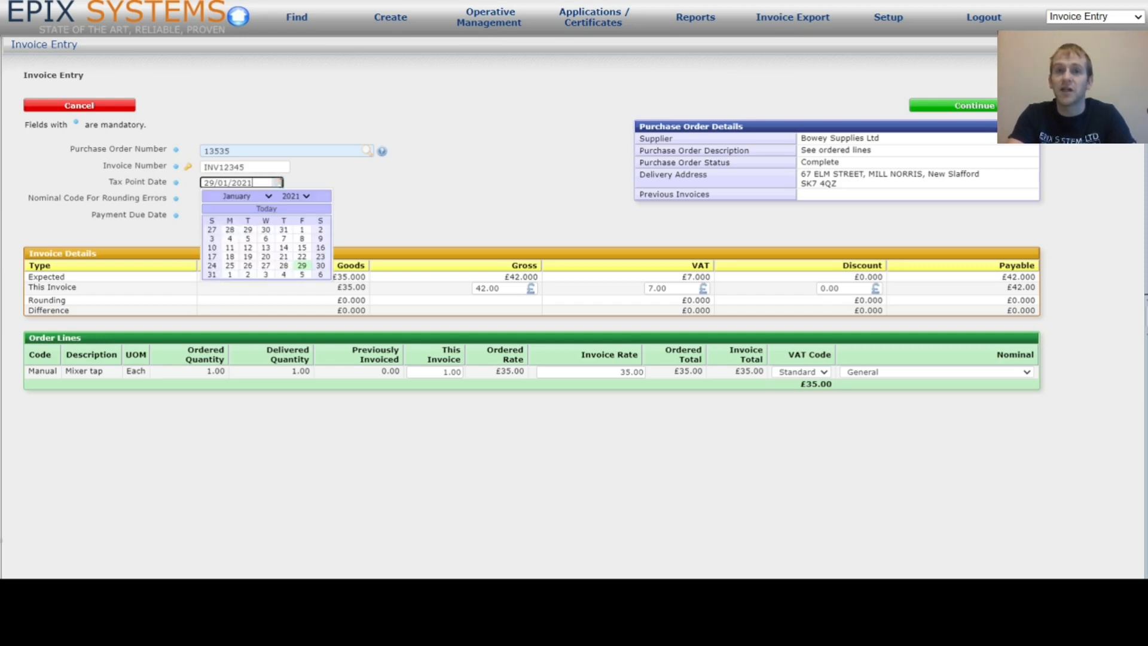
pyautogui.click(329, 178)
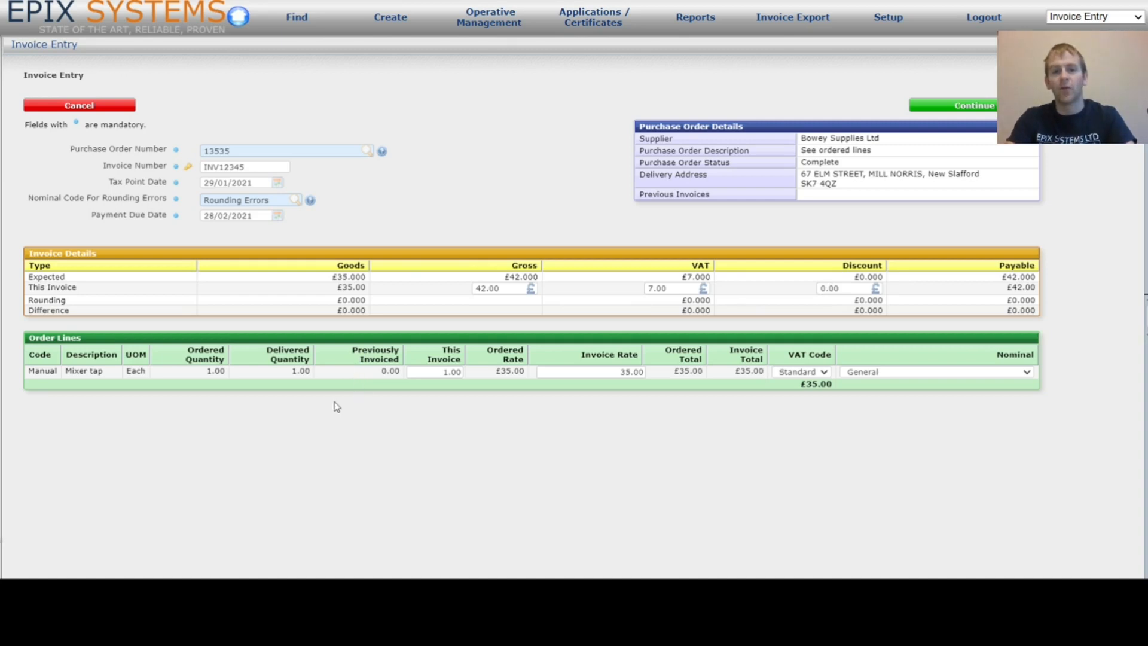
pyautogui.click(521, 292)
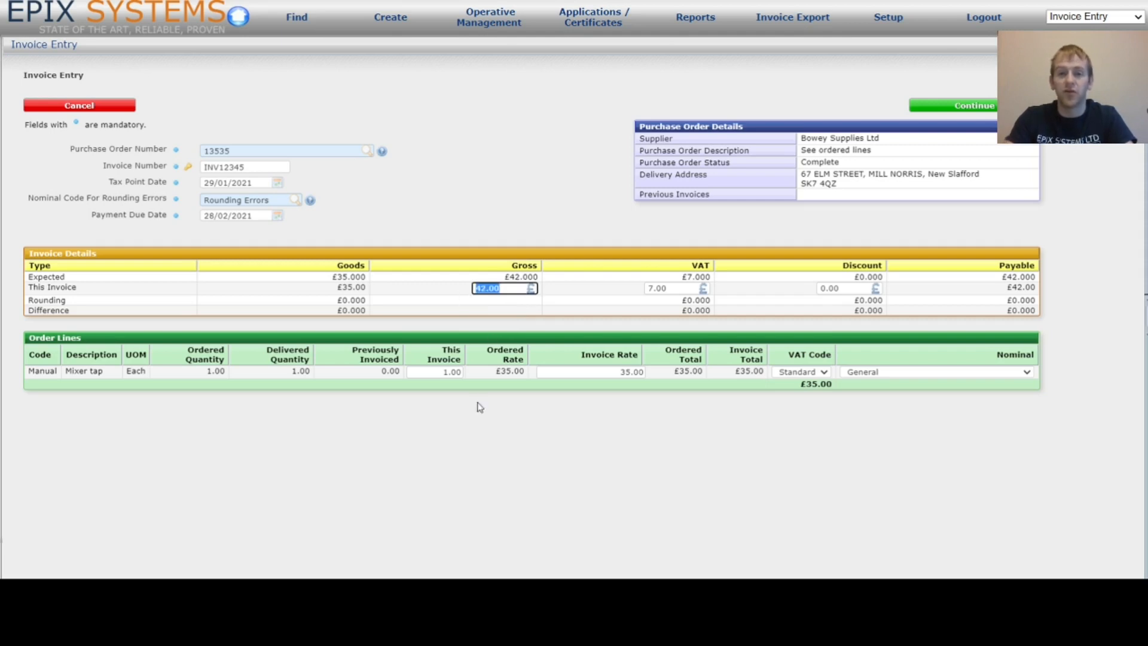
pyautogui.click(509, 289)
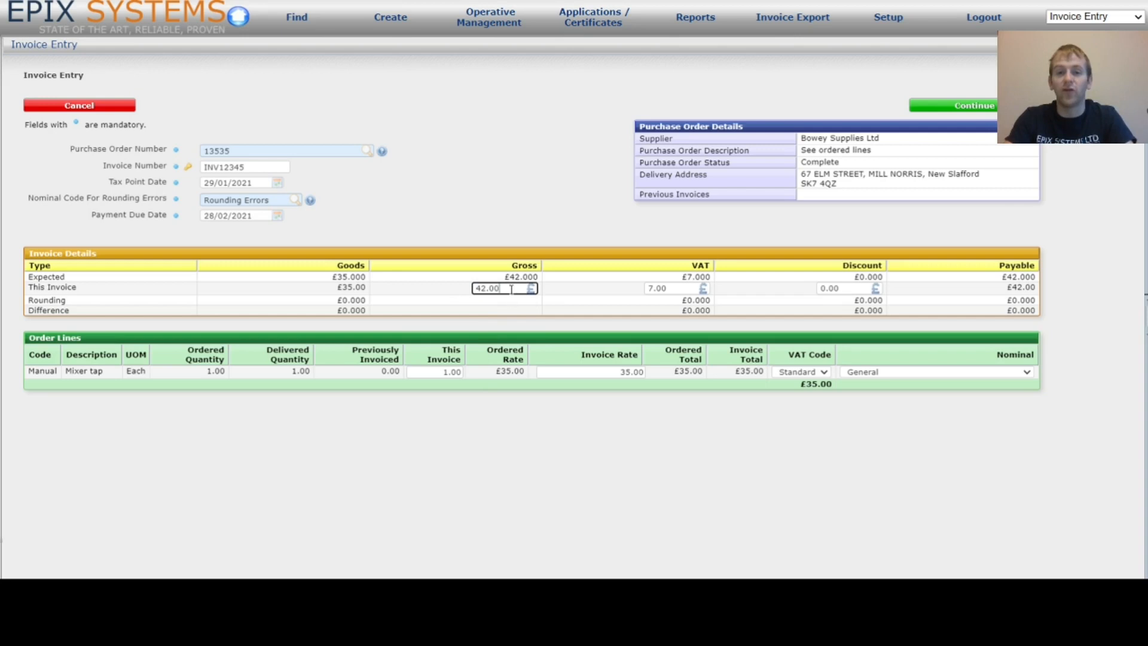
pyautogui.click(666, 290)
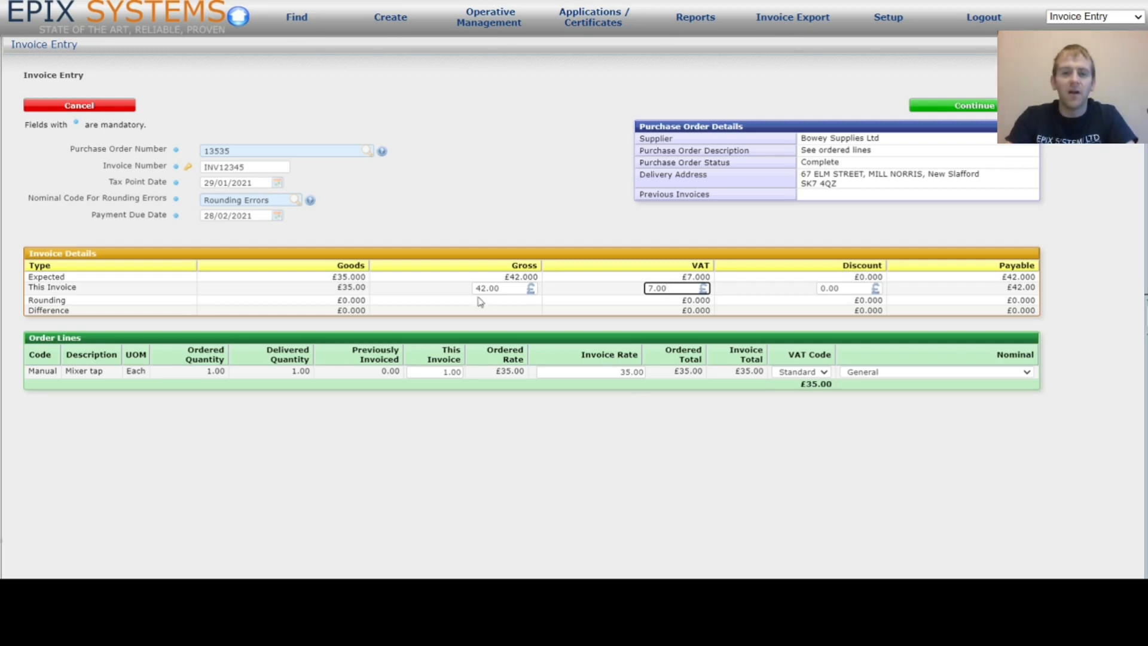
# Try a gross amount of 45 for this invoice and an invoice rate of 40 on the Mixer tap line.
pyautogui.click(512, 289)
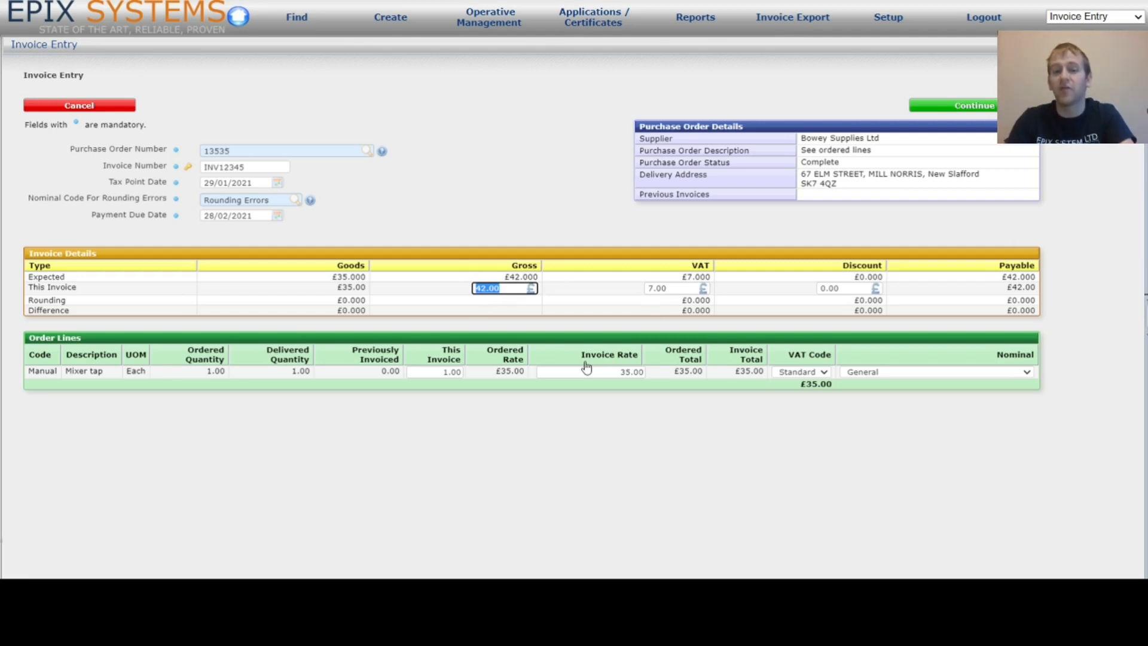
pyautogui.write('45')
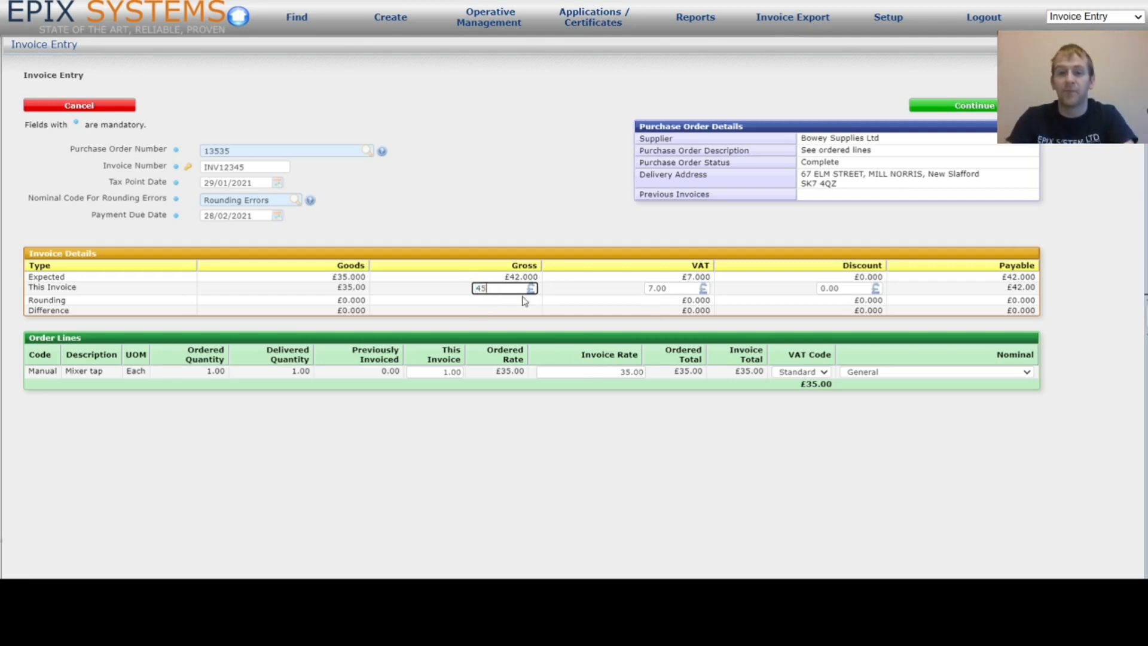
pyautogui.press('Tab')
pyautogui.press('Tab')
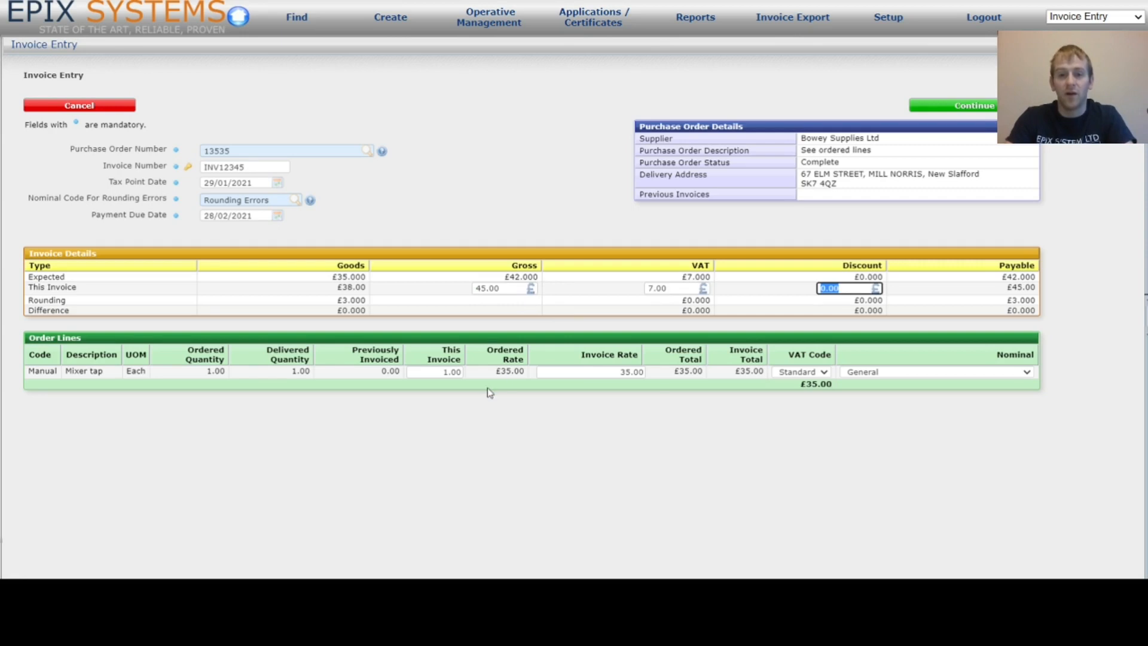
pyautogui.press('Tab')
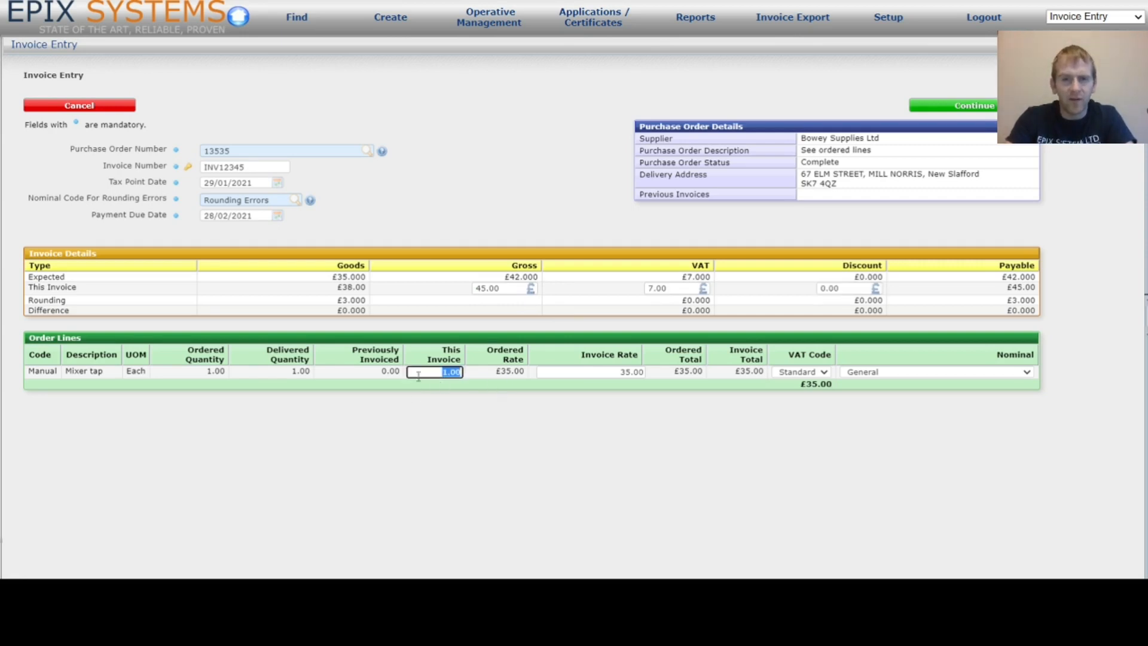
pyautogui.moveTo(615, 372); pyautogui.dragTo(712, 373)
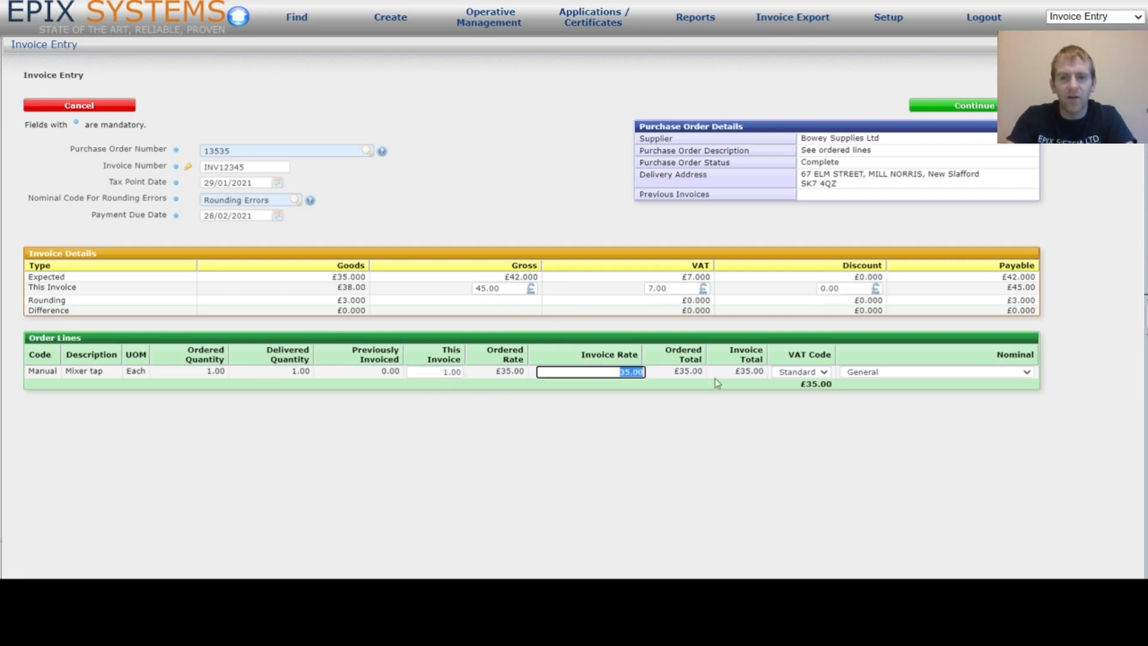
pyautogui.write('40')
pyautogui.press('Tab')
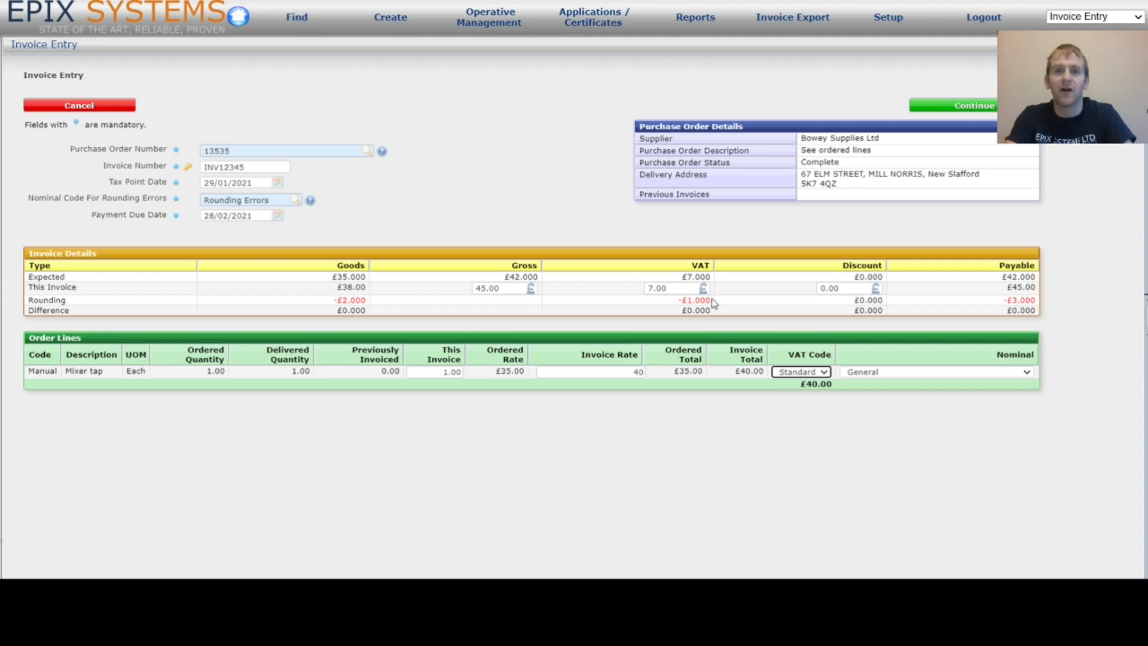
# Set the invoice's gross amount to 42 and the Mixer tap line's invoice rate to 35, and submit the invoice.
pyautogui.click(518, 289)
pyautogui.write('42')
pyautogui.press('Tab')
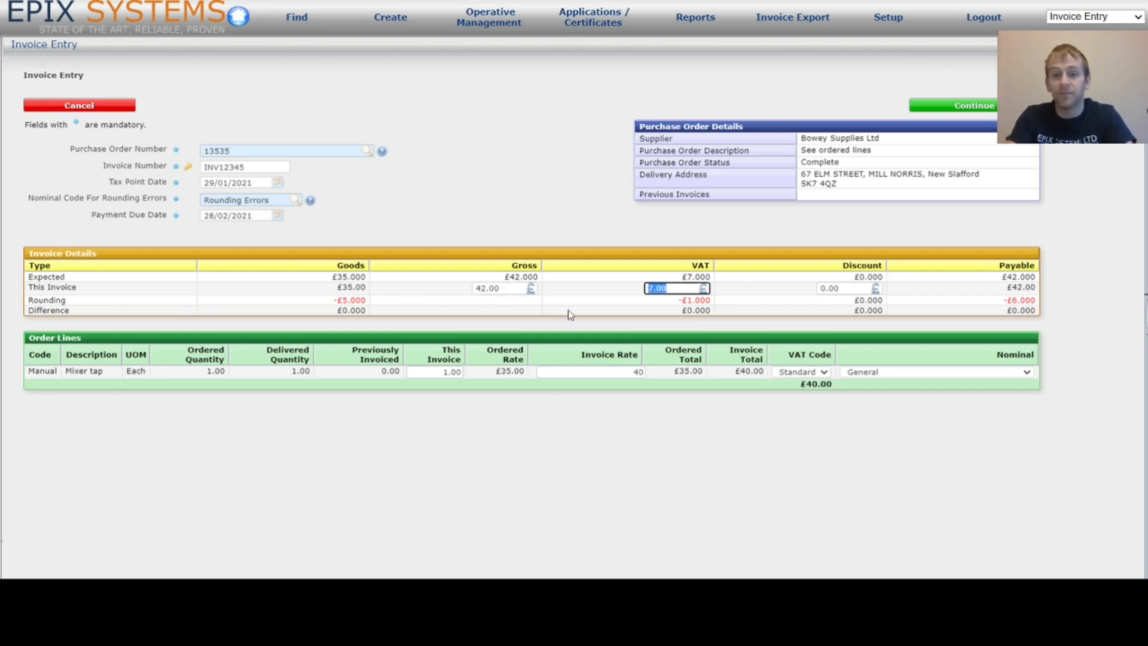
pyautogui.click(624, 371)
pyautogui.press('BackSpace')
pyautogui.write('35')
pyautogui.press('Tab')
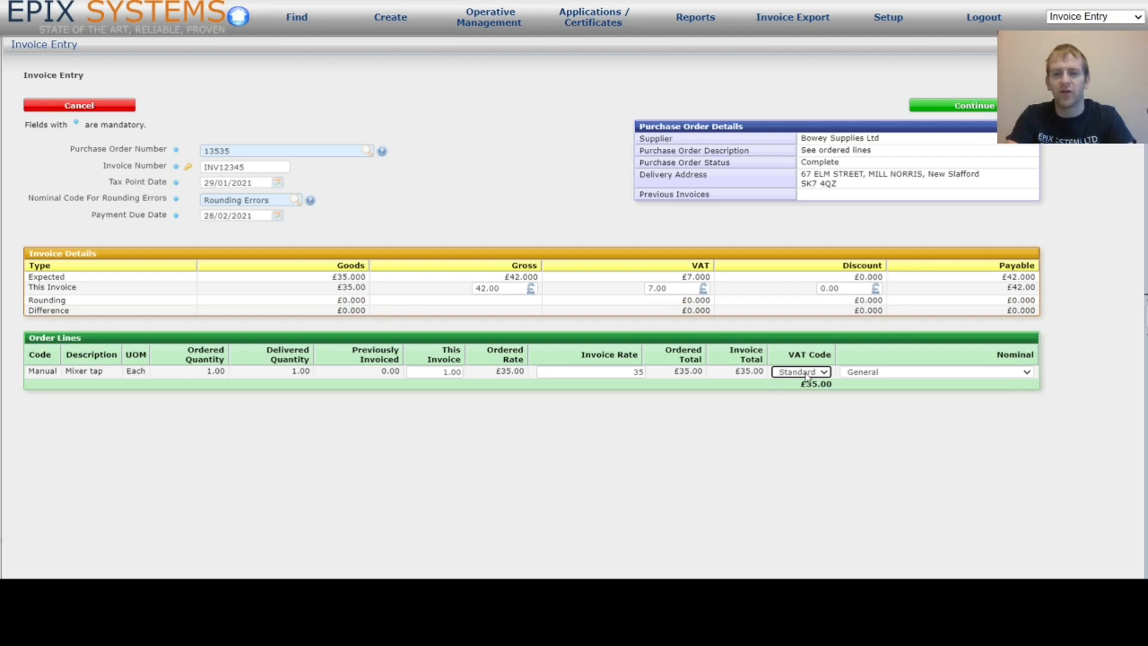
pyautogui.click(988, 107)
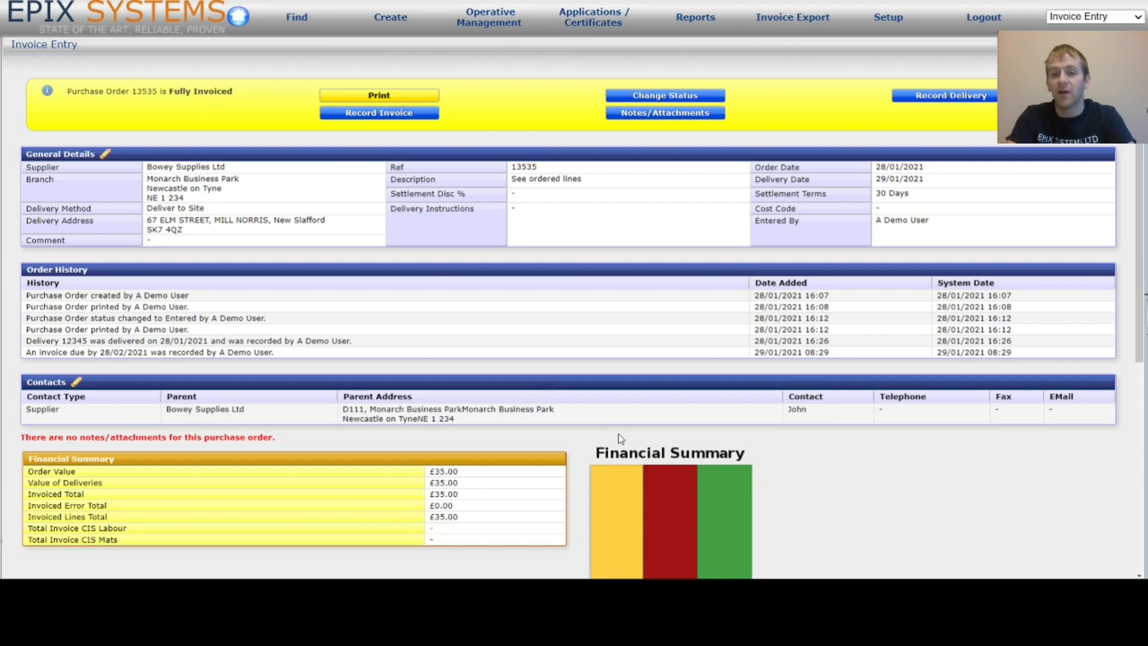
# Review the purchase order's financial summary, order lines and the status of its related invoice.
pyautogui.scroll(-3, 618, 431)
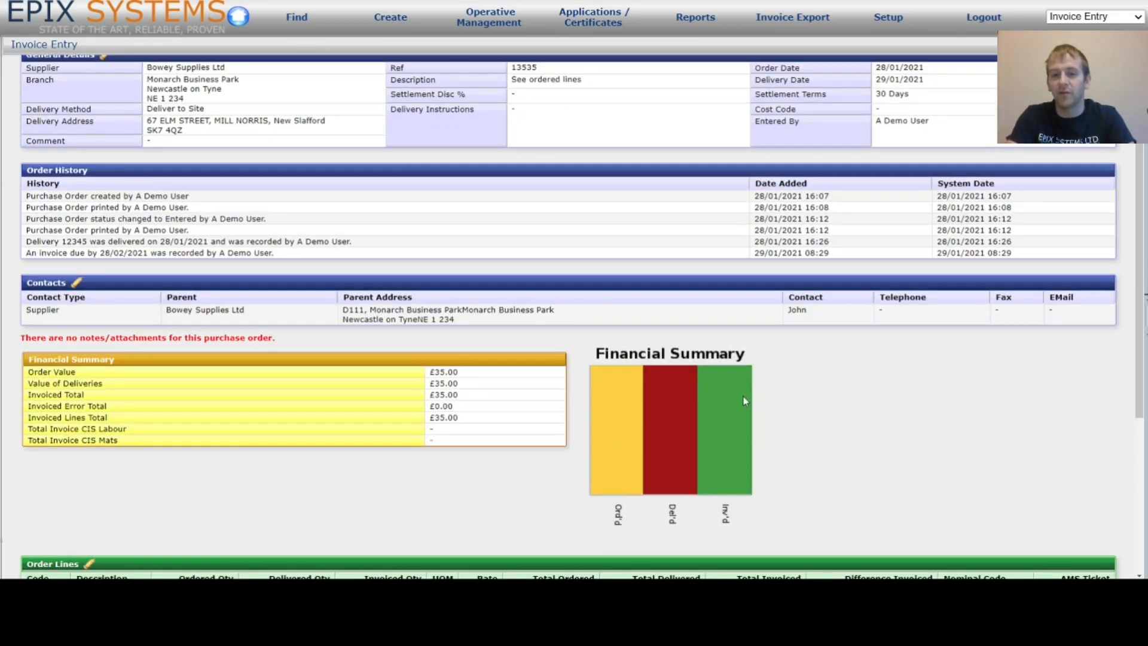
pyautogui.scroll(-6, 746, 402)
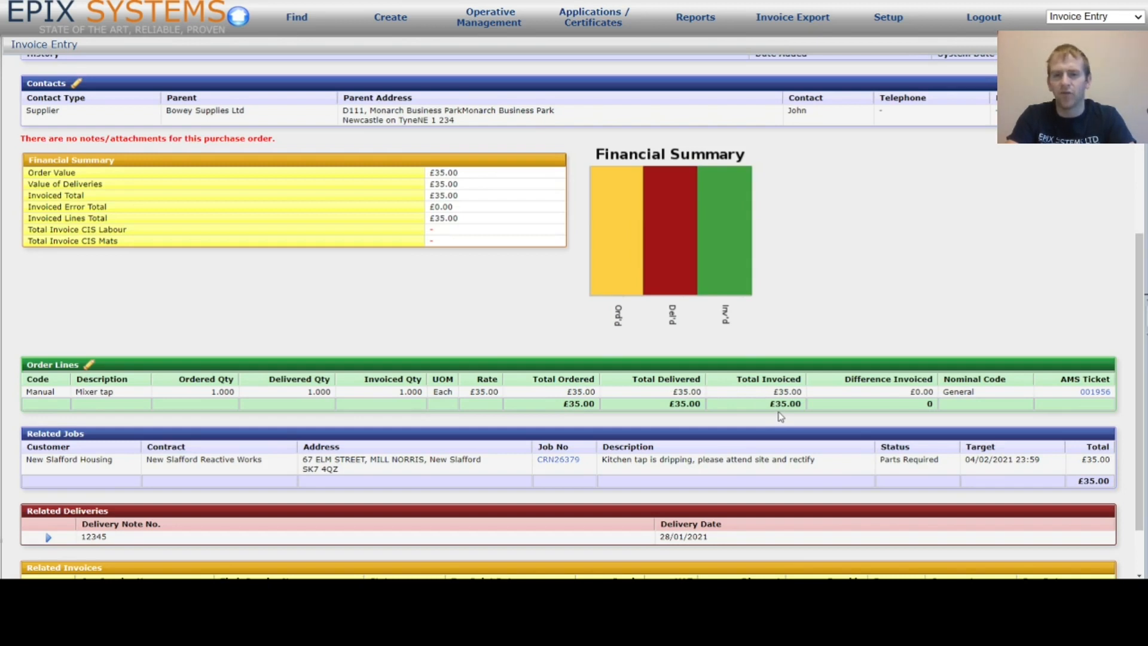
pyautogui.scroll(-3, 781, 417)
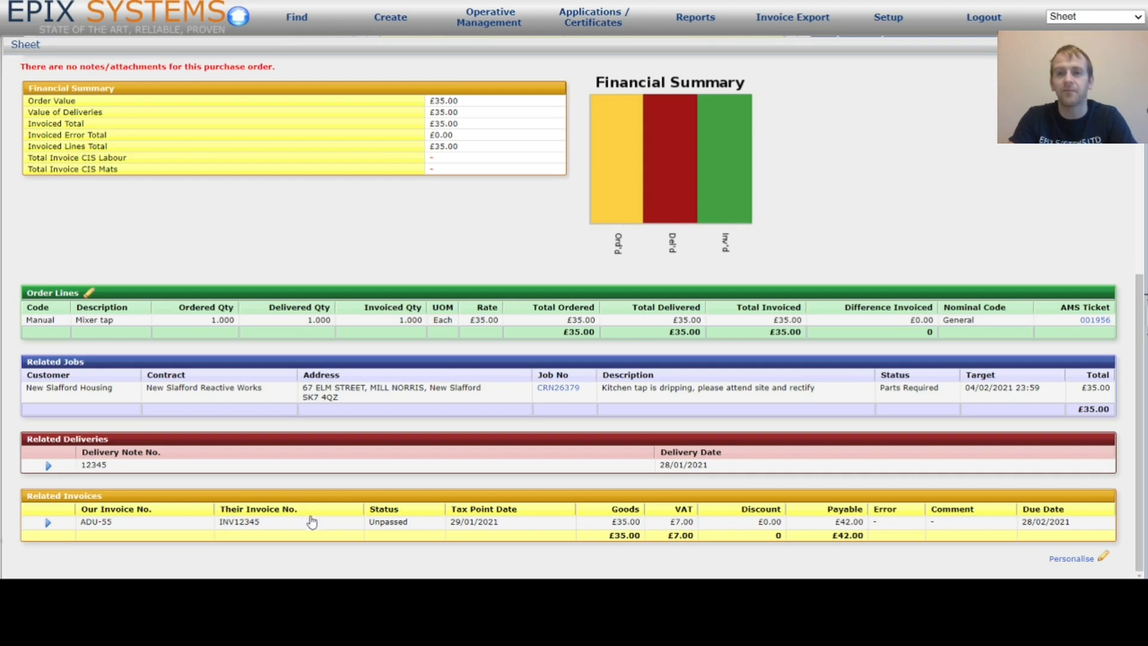
pyautogui.doubleClick(398, 526)
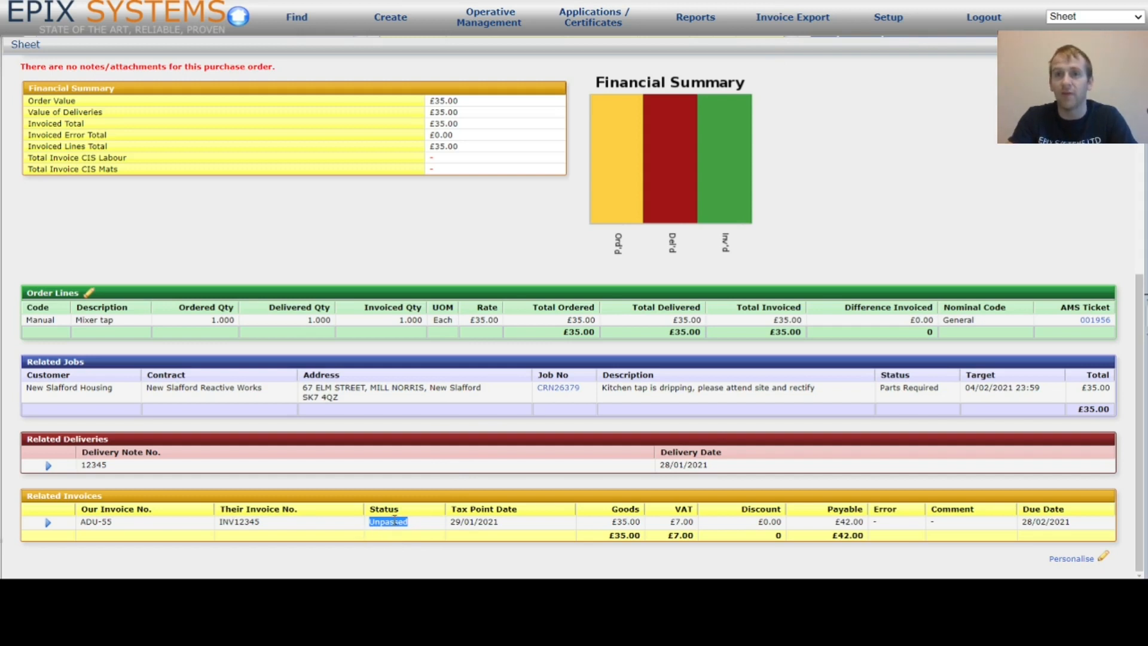
# Open the unpassed invoices from the dashboard's purchase invoice summary, save INV12345 with the new status Passed, and return to the dashboard.
pyautogui.click(238, 17)
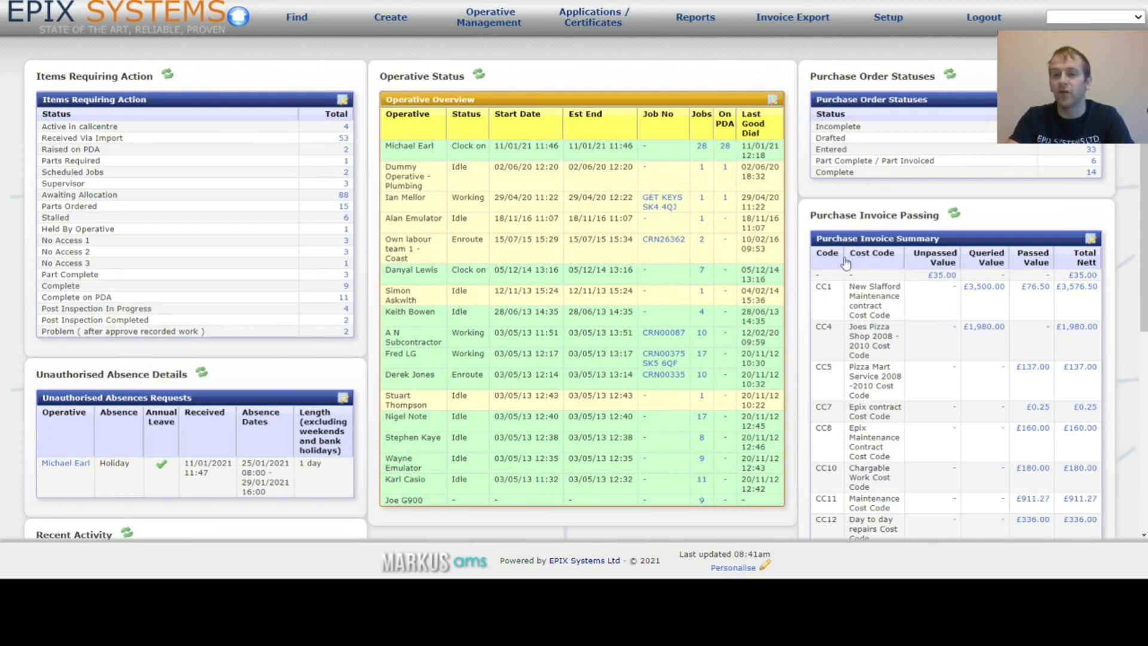
pyautogui.click(939, 276)
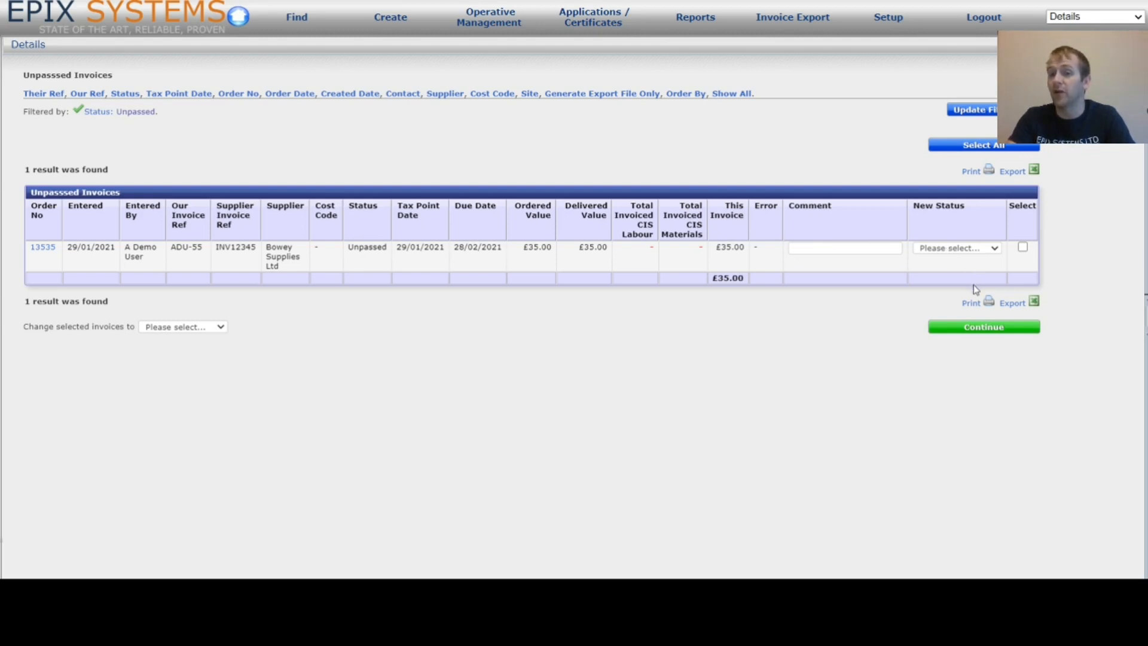
pyautogui.click(956, 325)
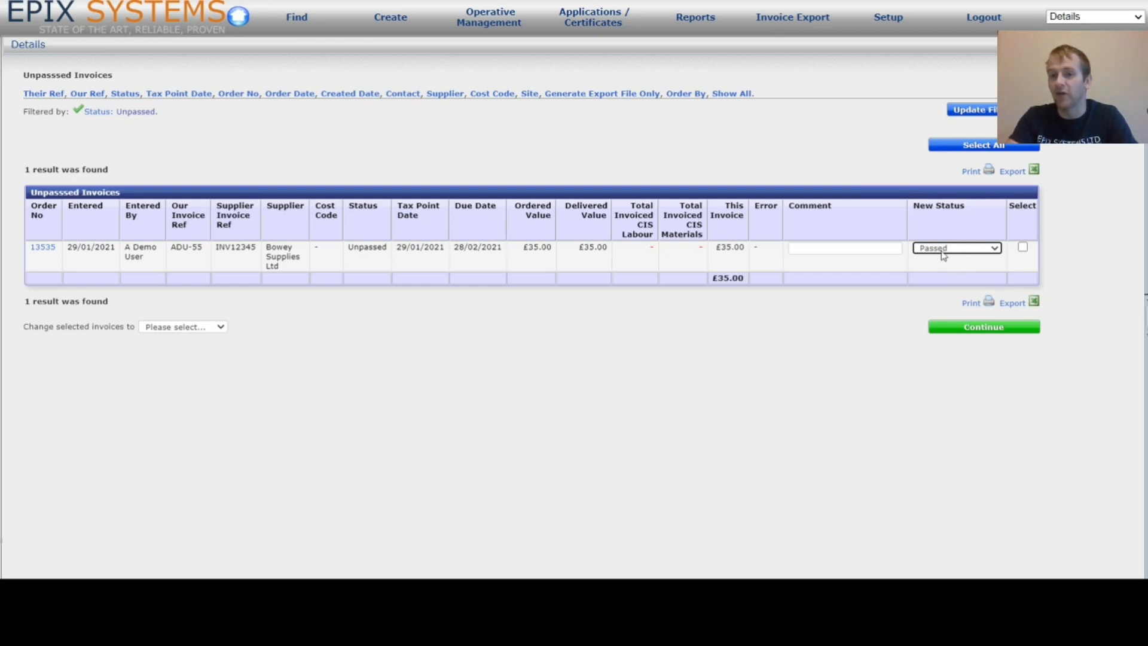
pyautogui.click(983, 328)
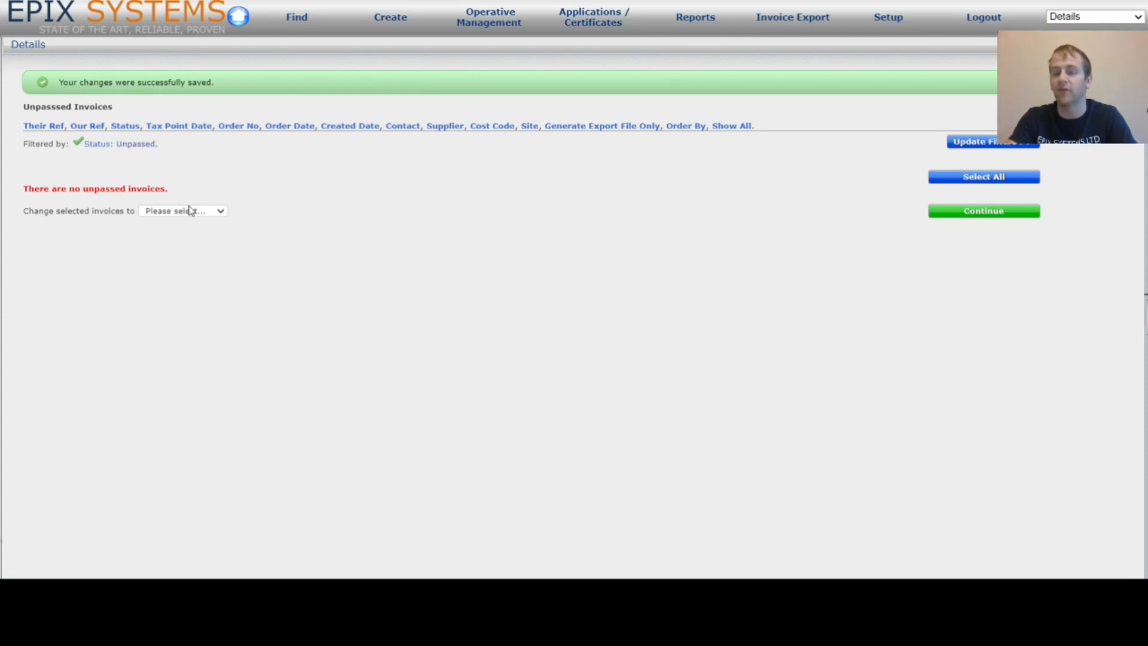
pyautogui.click(241, 17)
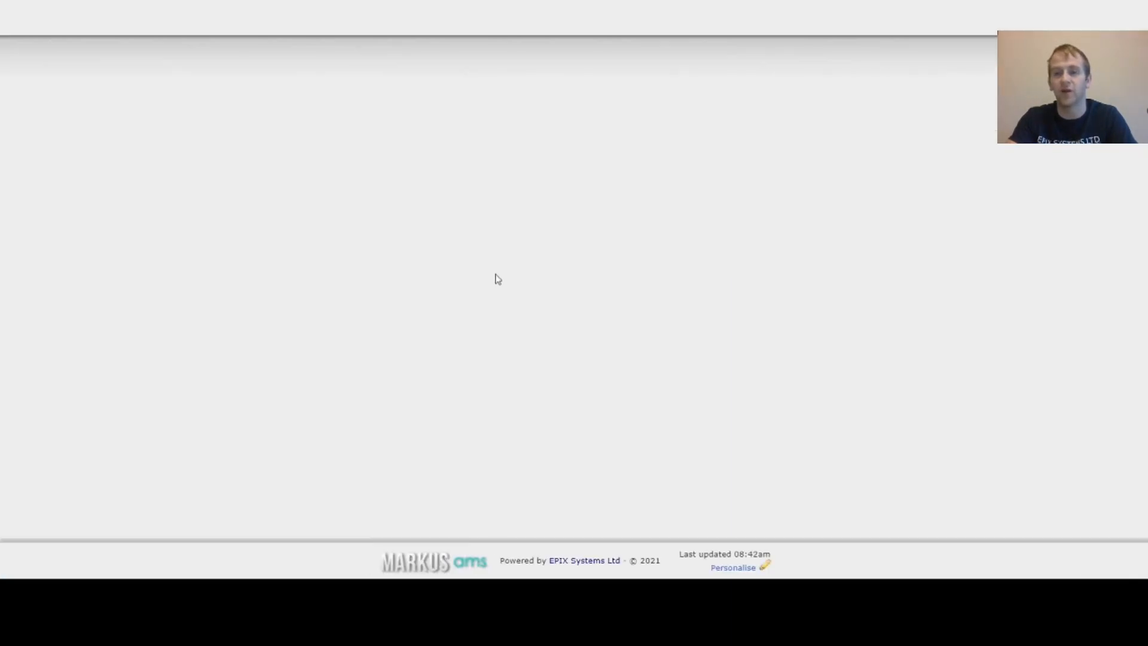